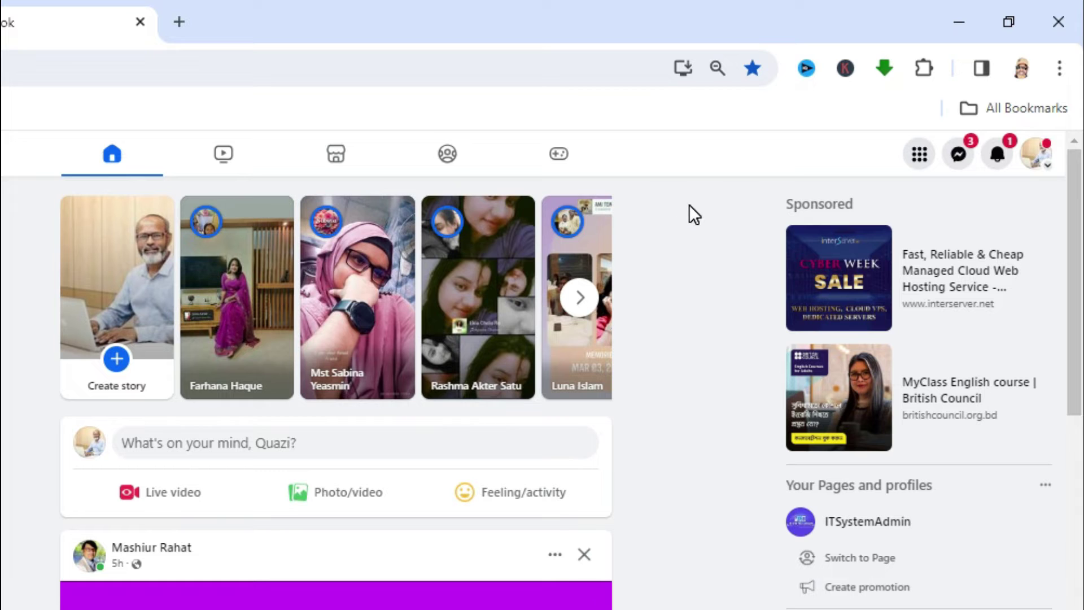
# - Go to Settings via the account avatar's Settings & privacy menu
pyautogui.click(1038, 160)
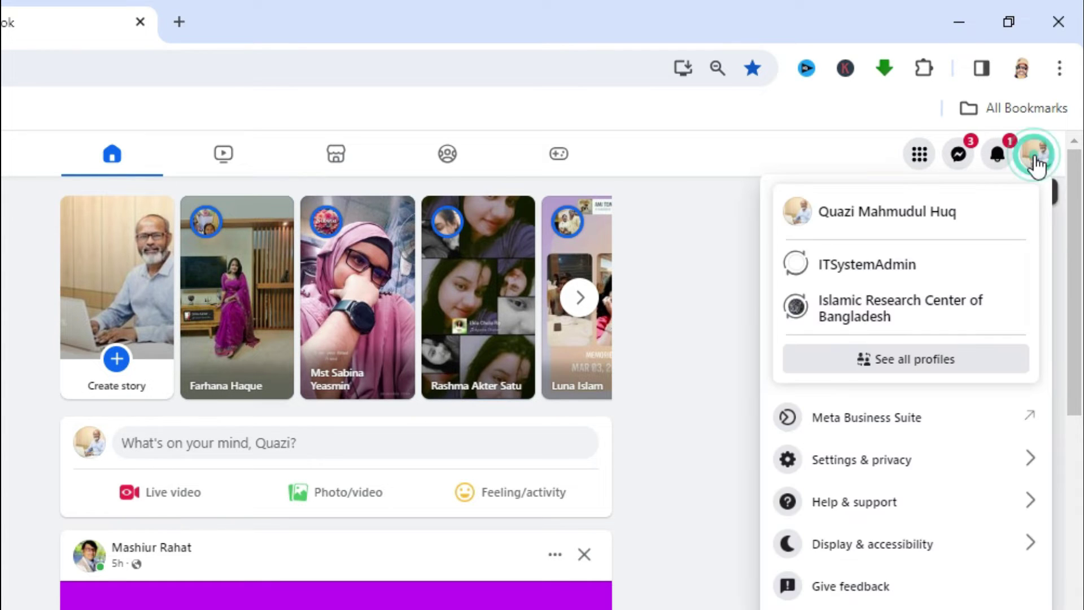
pyautogui.click(858, 464)
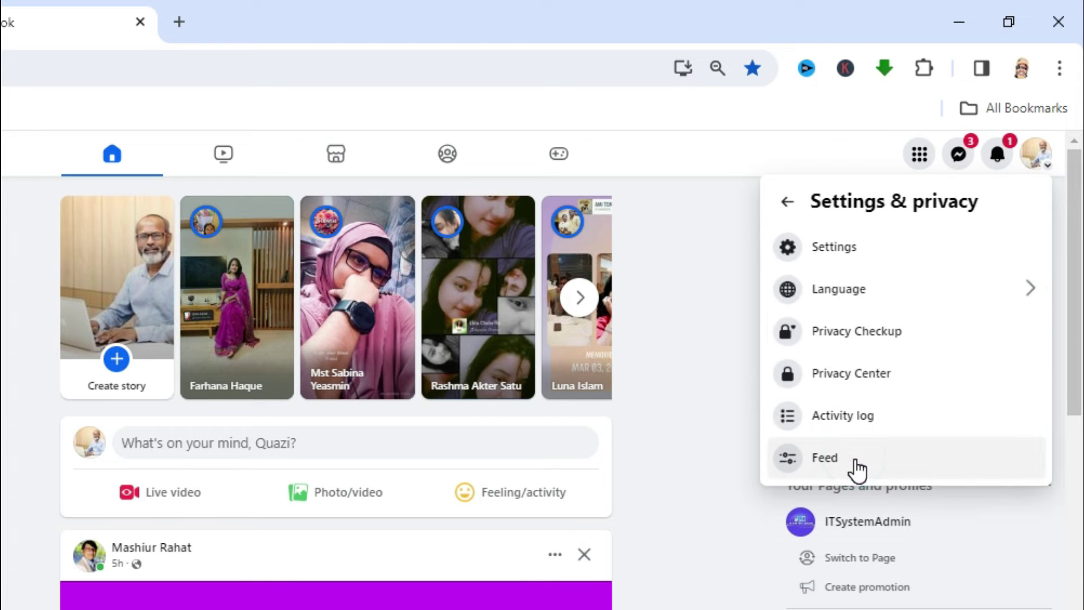
pyautogui.click(834, 250)
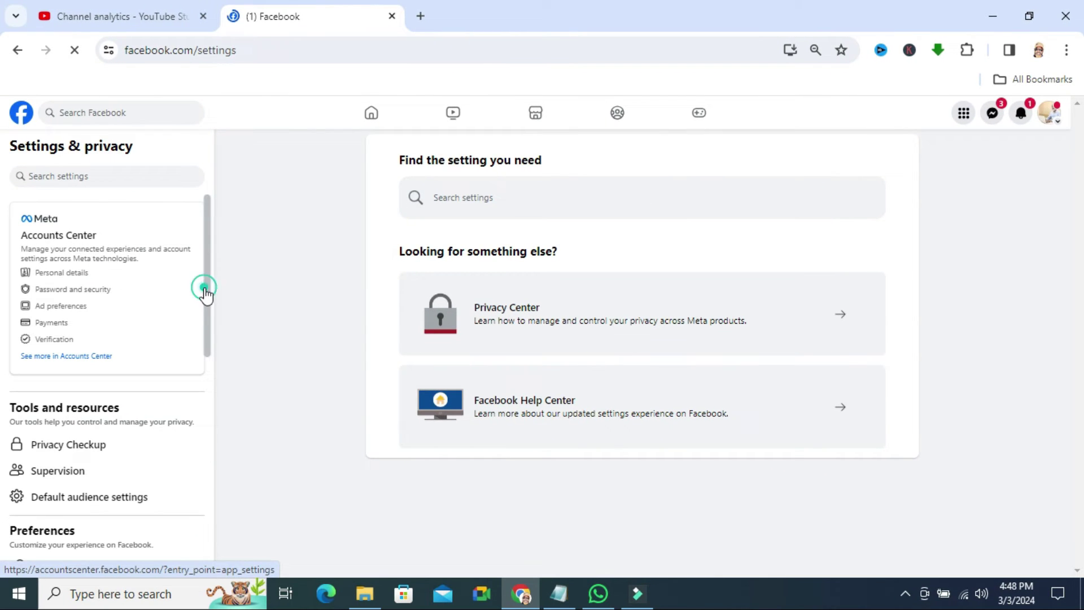
# - Open the Media page under Preferences in the Settings sidebar
pyautogui.moveTo(205, 295); pyautogui.dragTo(207, 322)
pyautogui.scroll(-5, 127, 321)
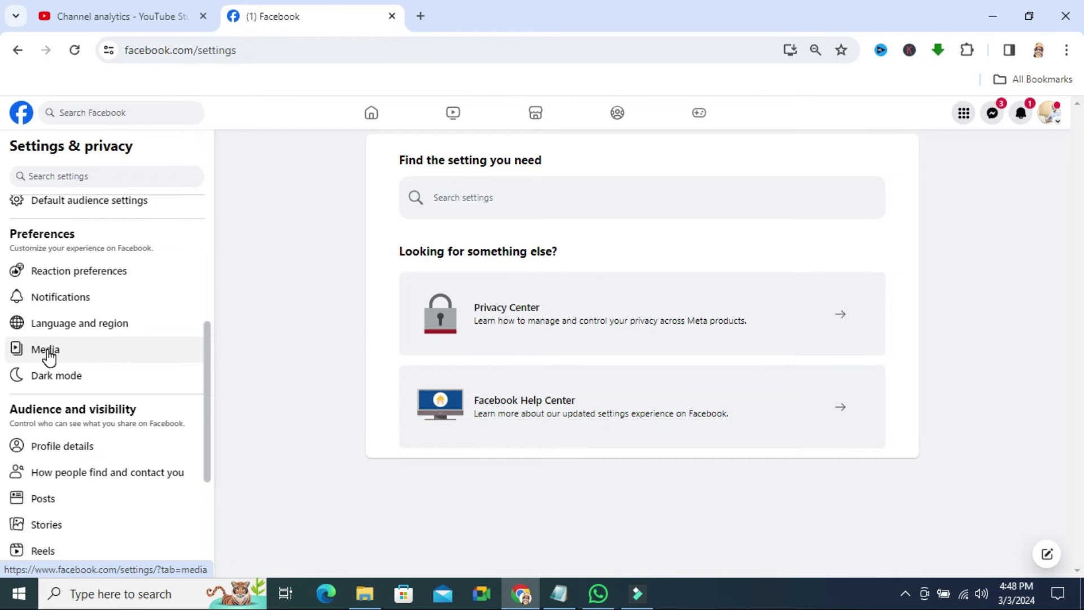
pyautogui.click(45, 350)
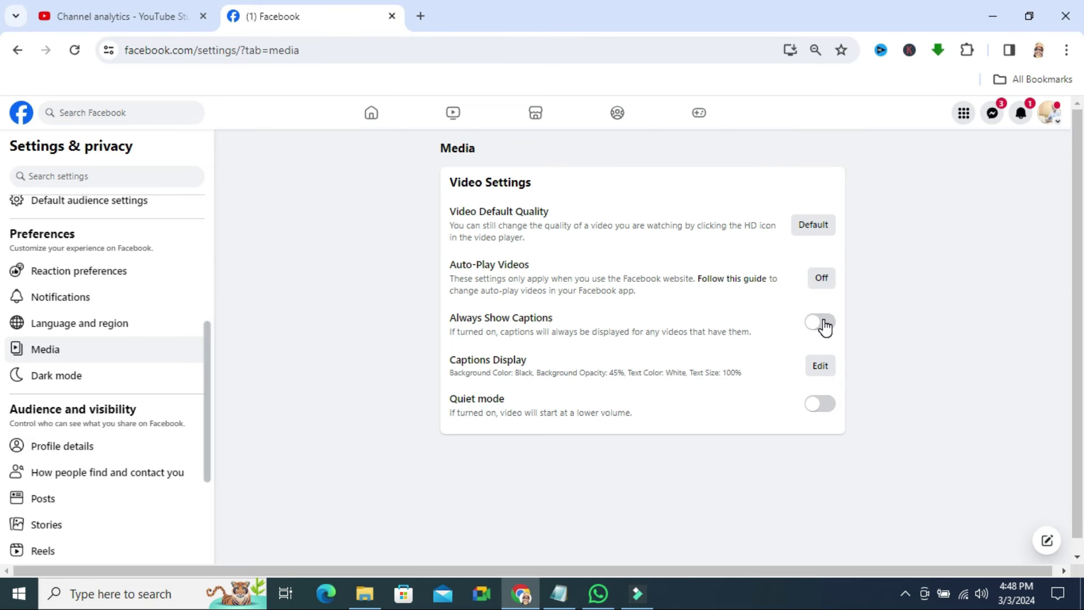
# - Switch the Always Show Captions toggle on
pyautogui.click(820, 323)
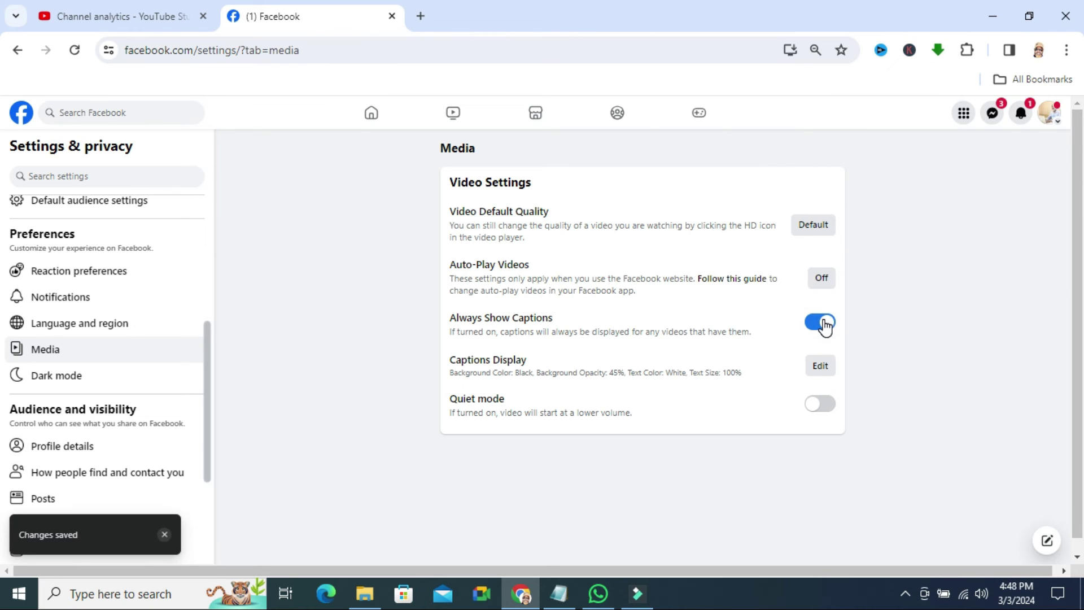